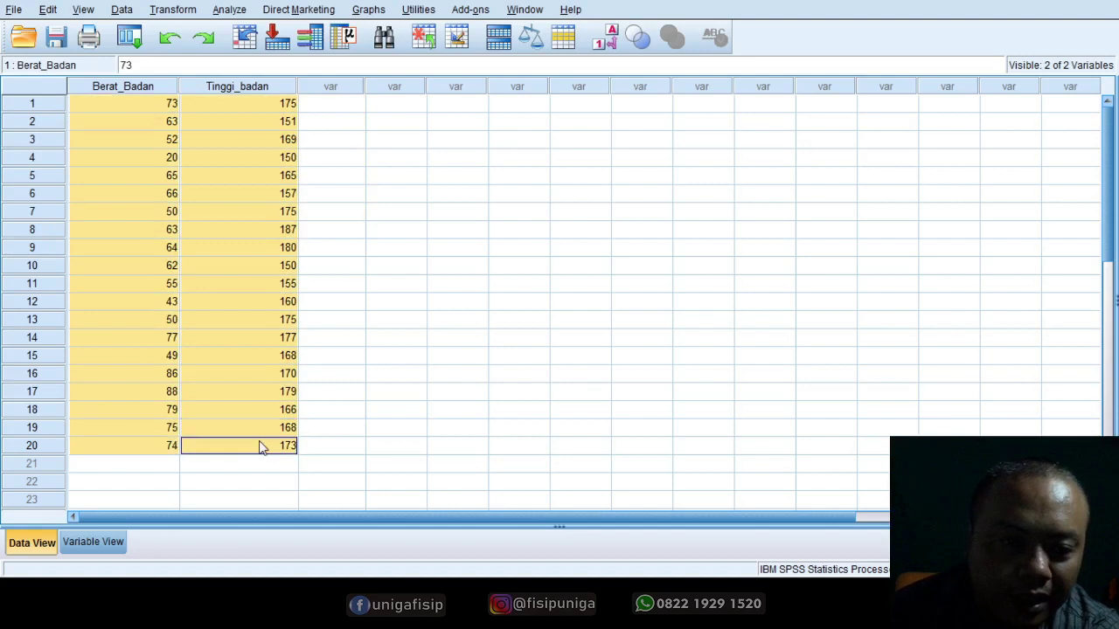
Step: Review the weight and height data, and examine the Berat_Badan and Tinggi_badan entries in the variable definitions
left_click(341, 148)
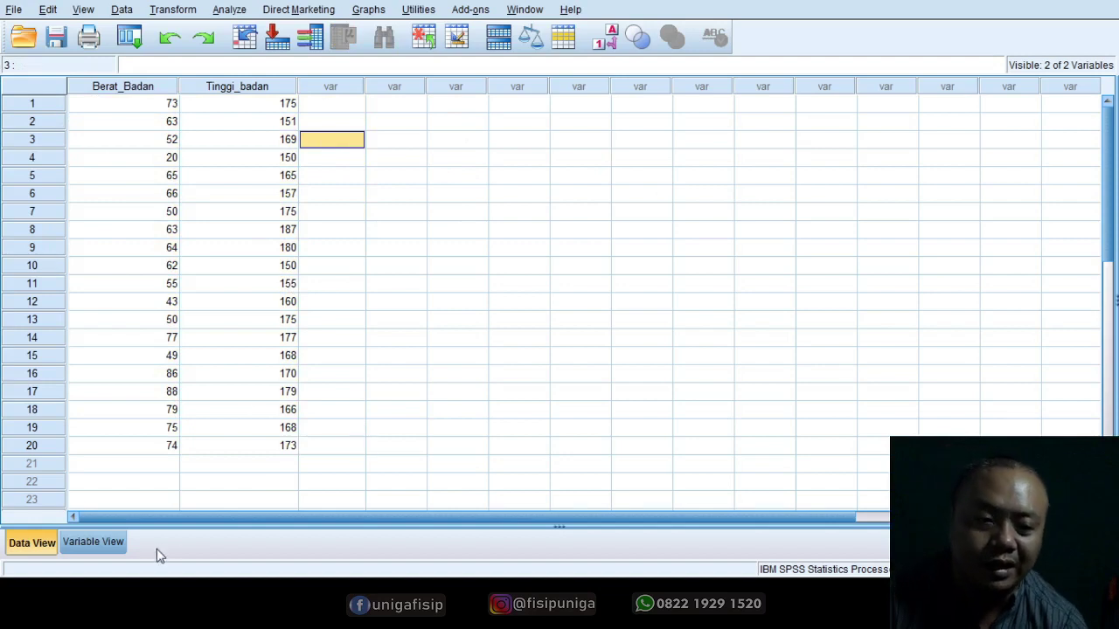
left_click(175, 124)
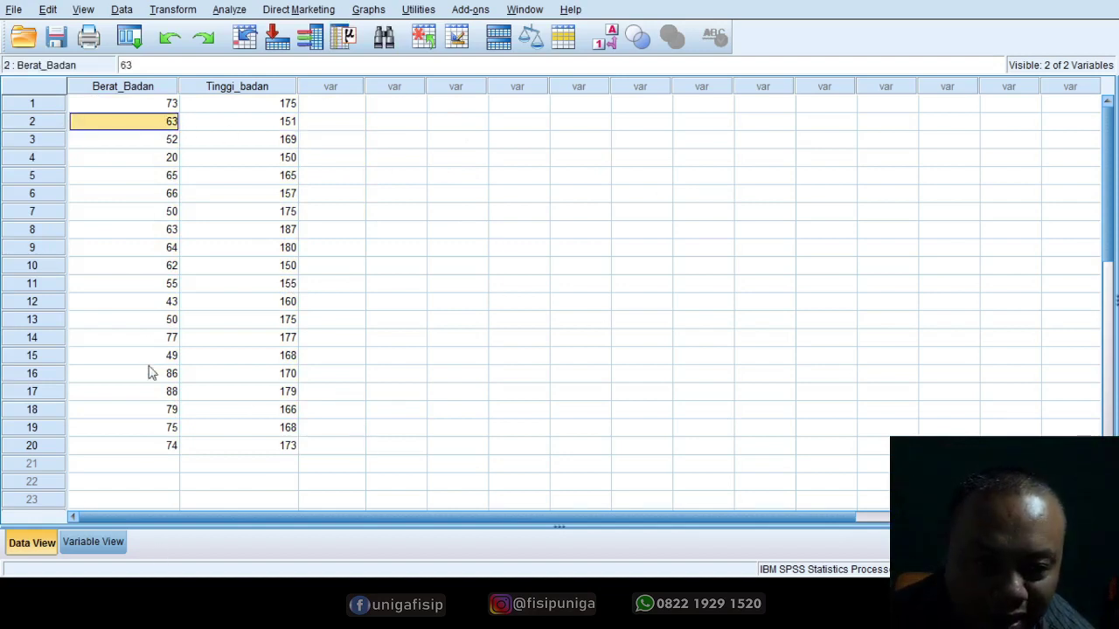
left_click(96, 543)
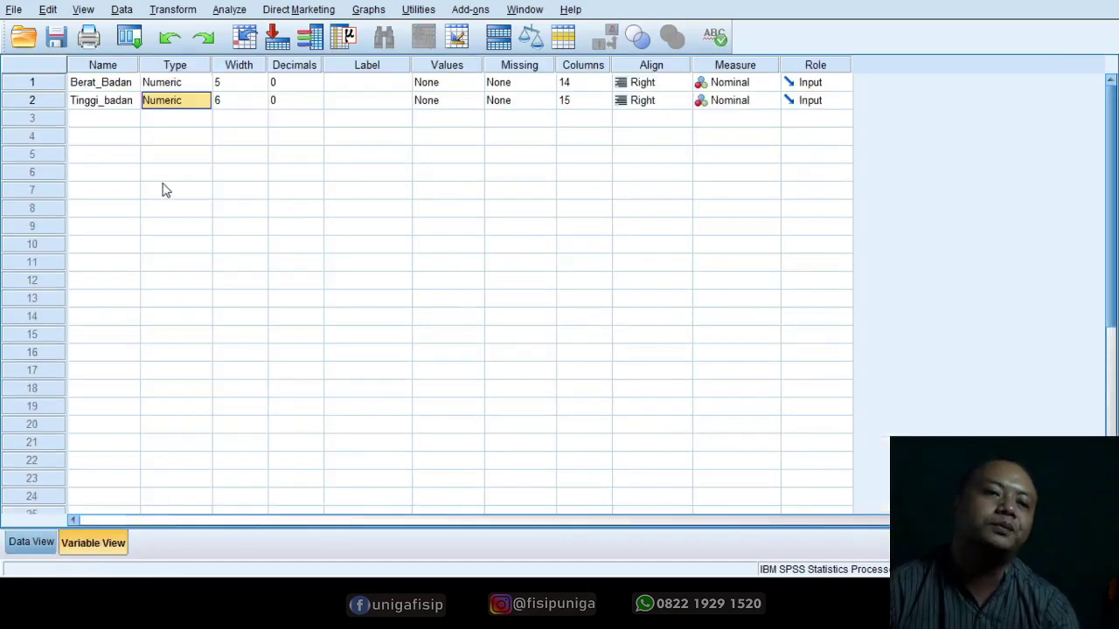
left_click(134, 157)
left_click(128, 81)
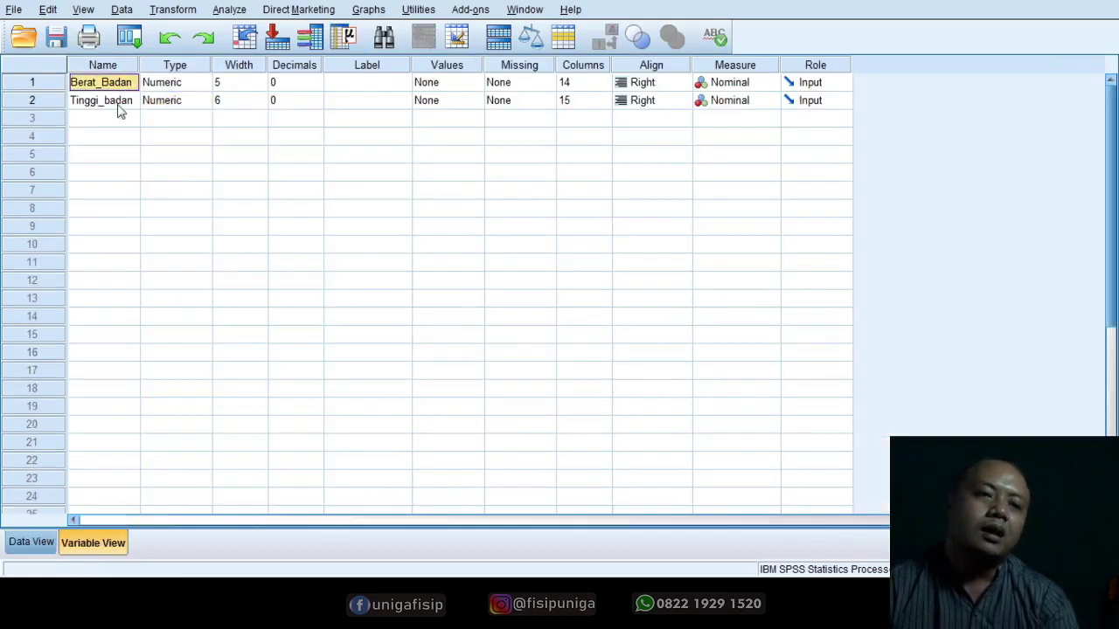
left_click(117, 103)
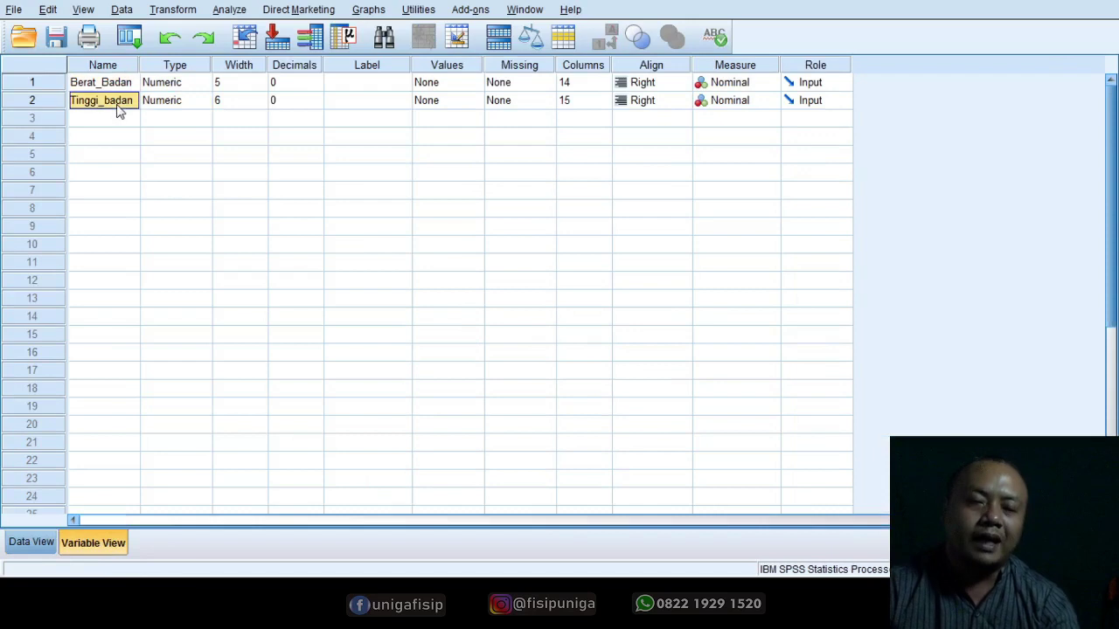
left_click(101, 159)
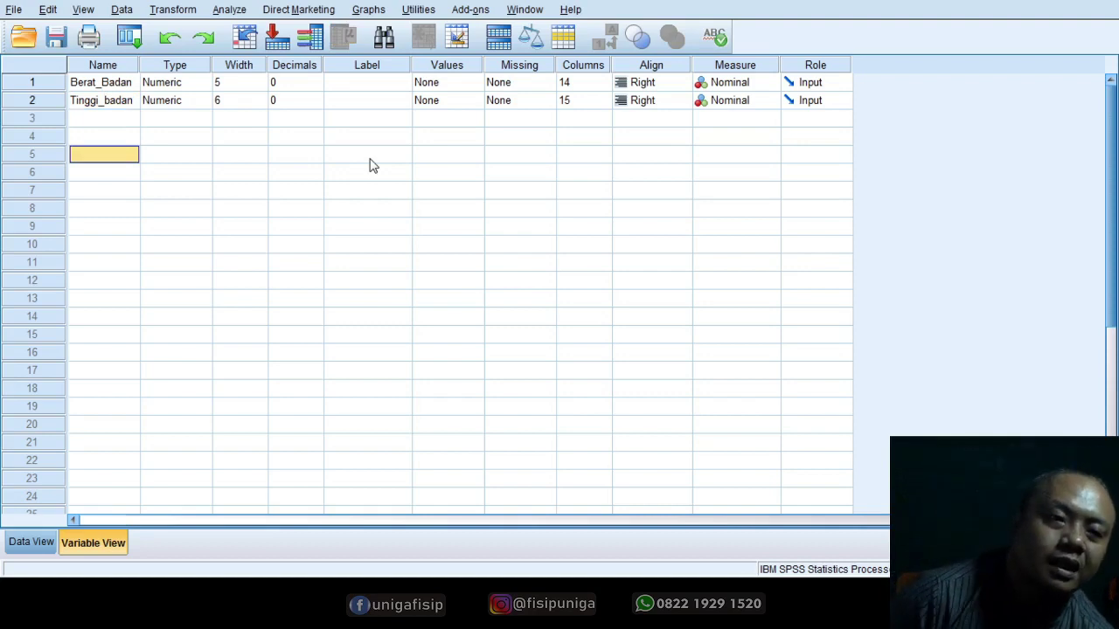
left_click(103, 84)
left_click(100, 102)
left_click(109, 86)
left_click(107, 101)
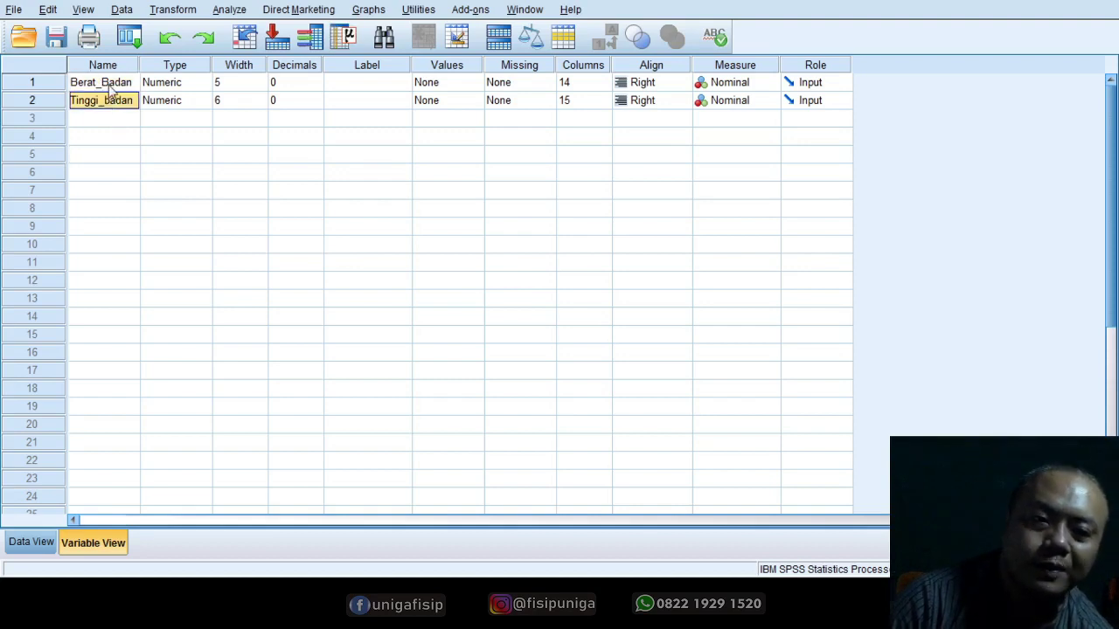
left_click(109, 86)
left_click(102, 112)
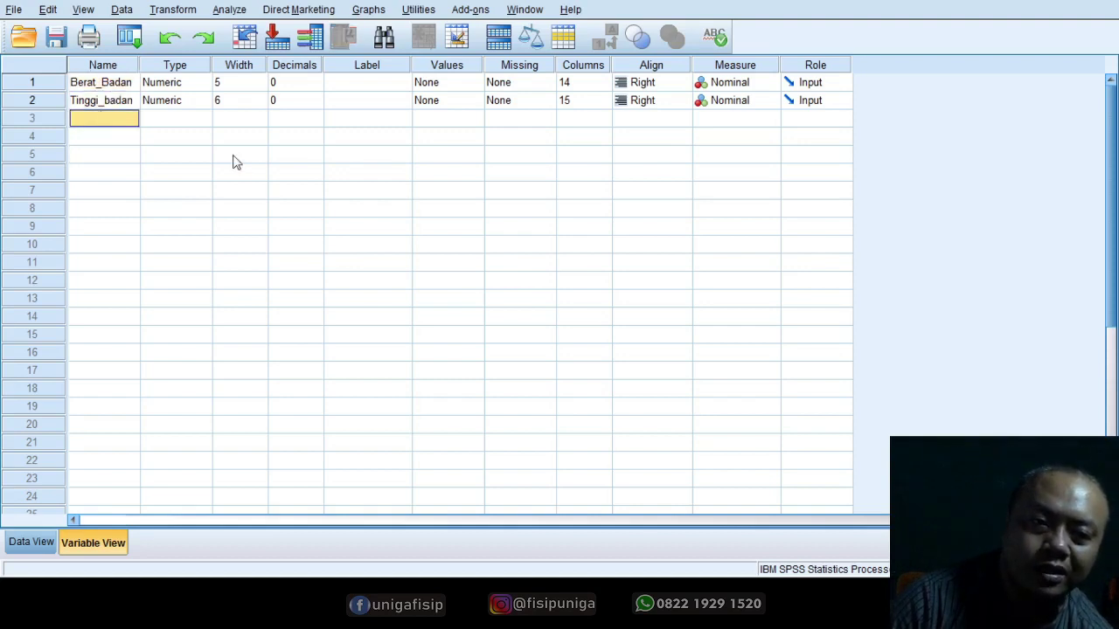
left_click(118, 103)
left_click(118, 81)
left_click(118, 103)
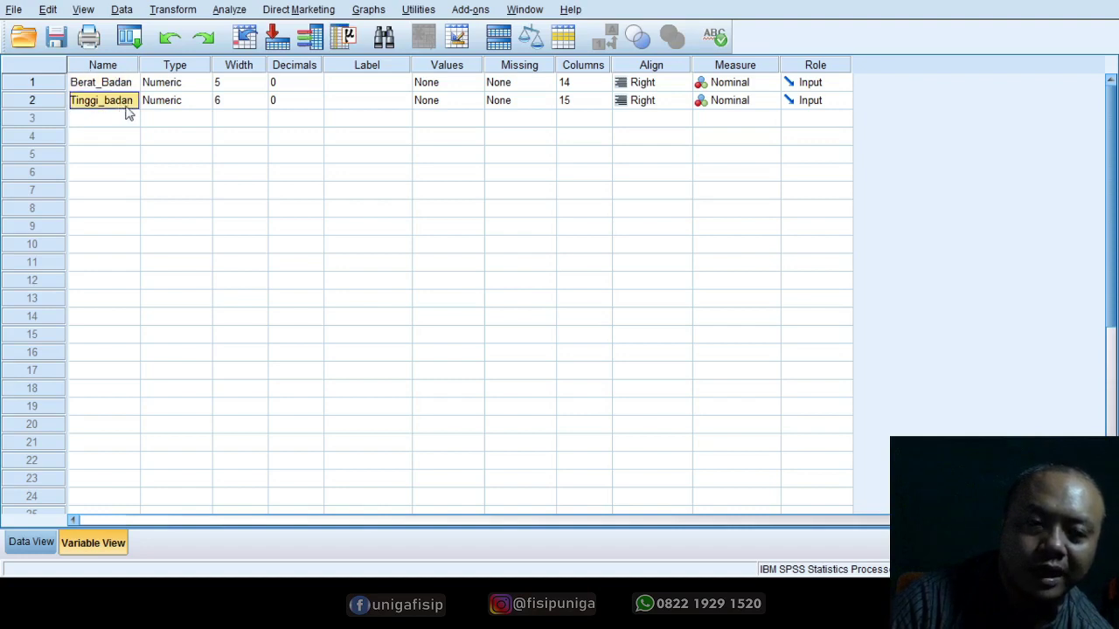
Step: Try the String type for the Berat_Badan variable and restore its Numeric type
left_click(200, 81)
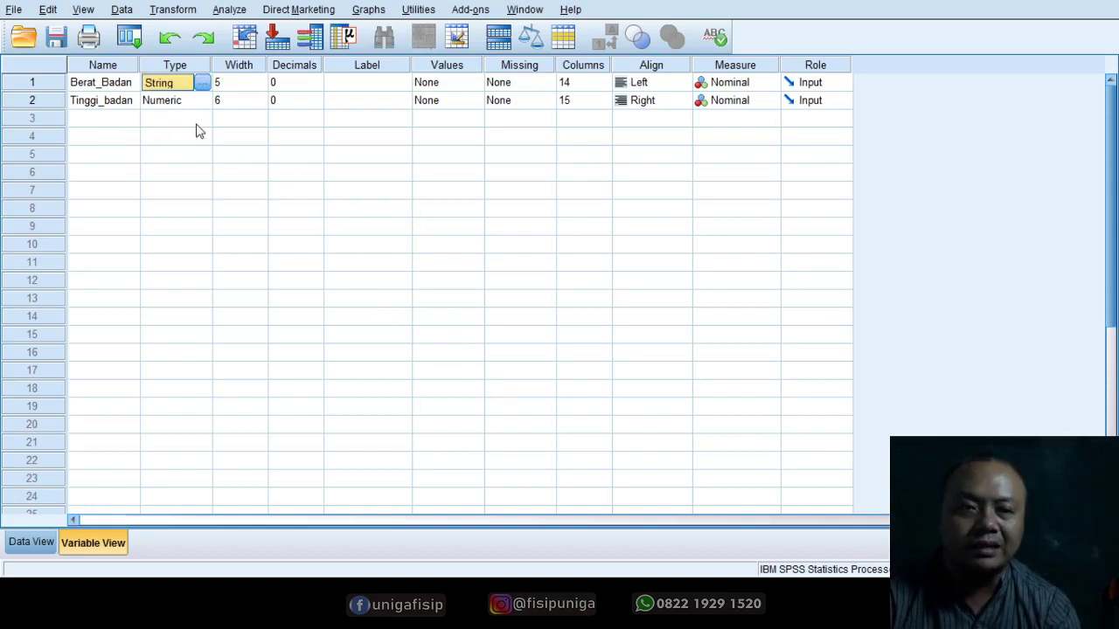
left_click(196, 125)
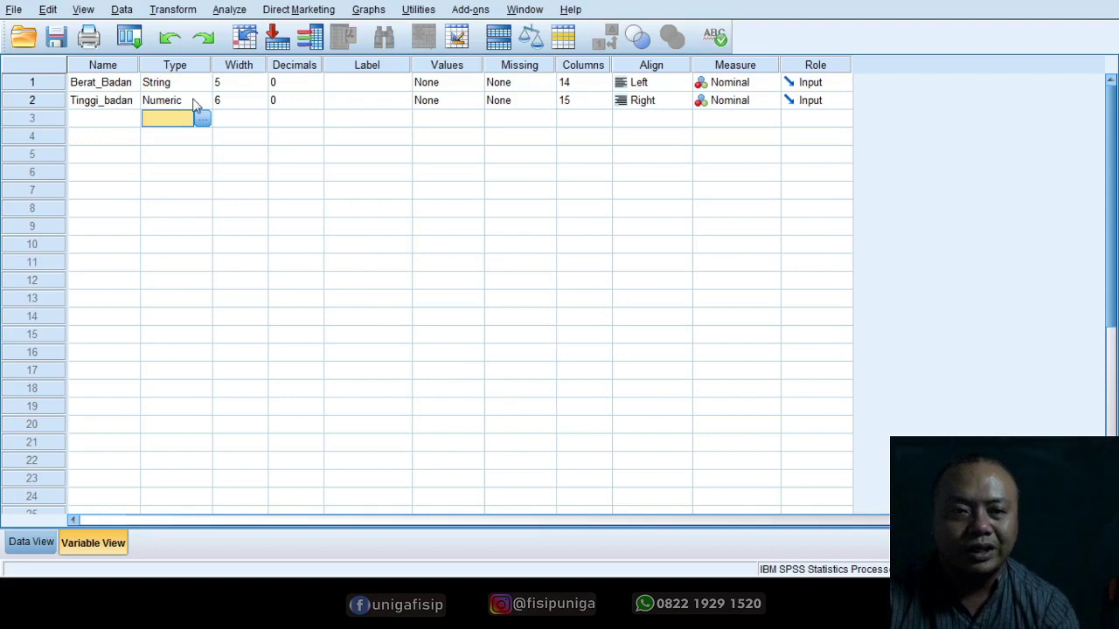
left_click(197, 84)
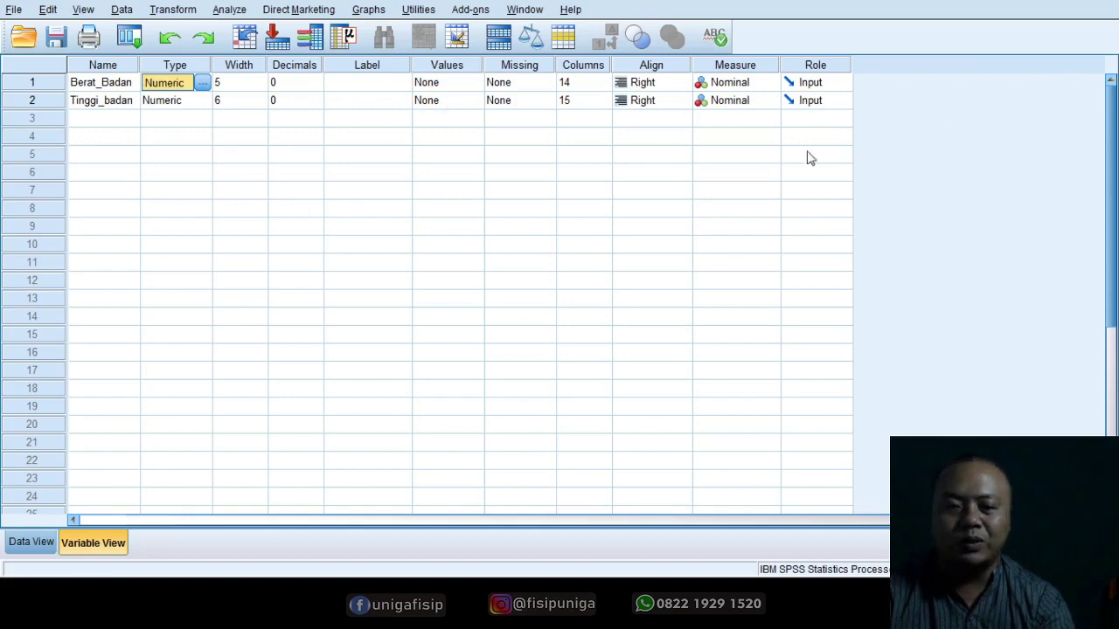
Step: Return to the data values and check the Berat_Badan and Tinggi_badan entries of the first few cases
left_click(44, 544)
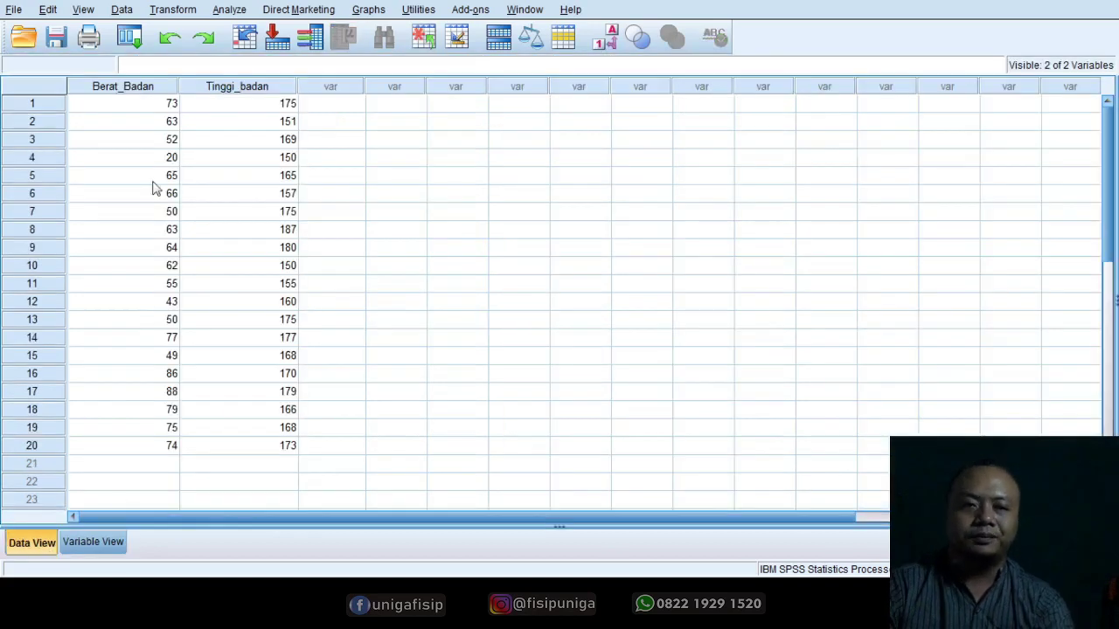
left_click(169, 105)
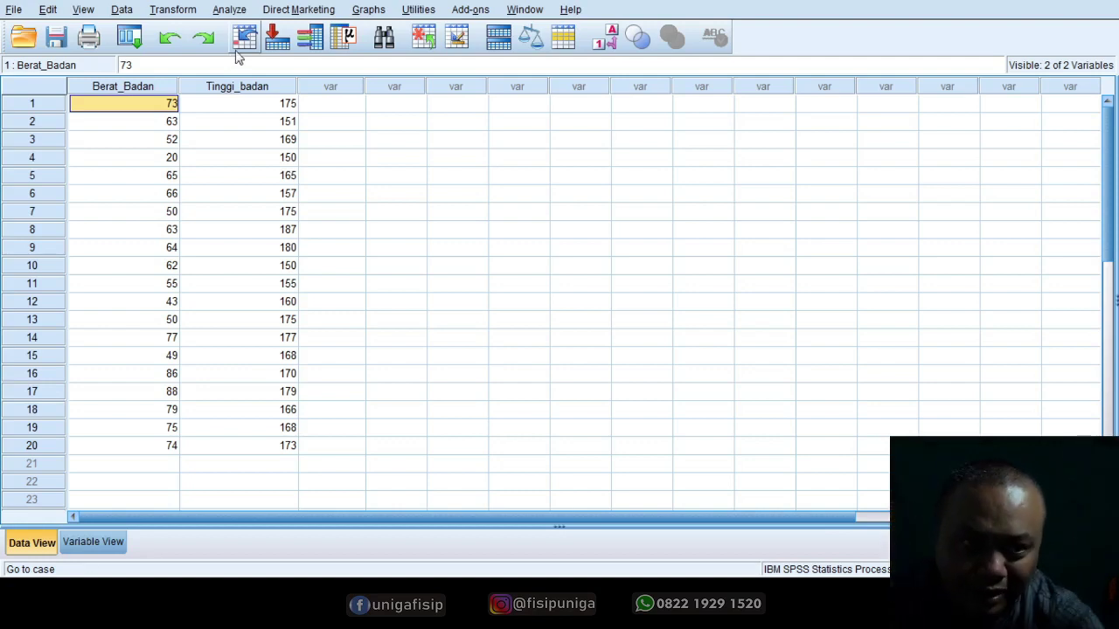
left_click(172, 118)
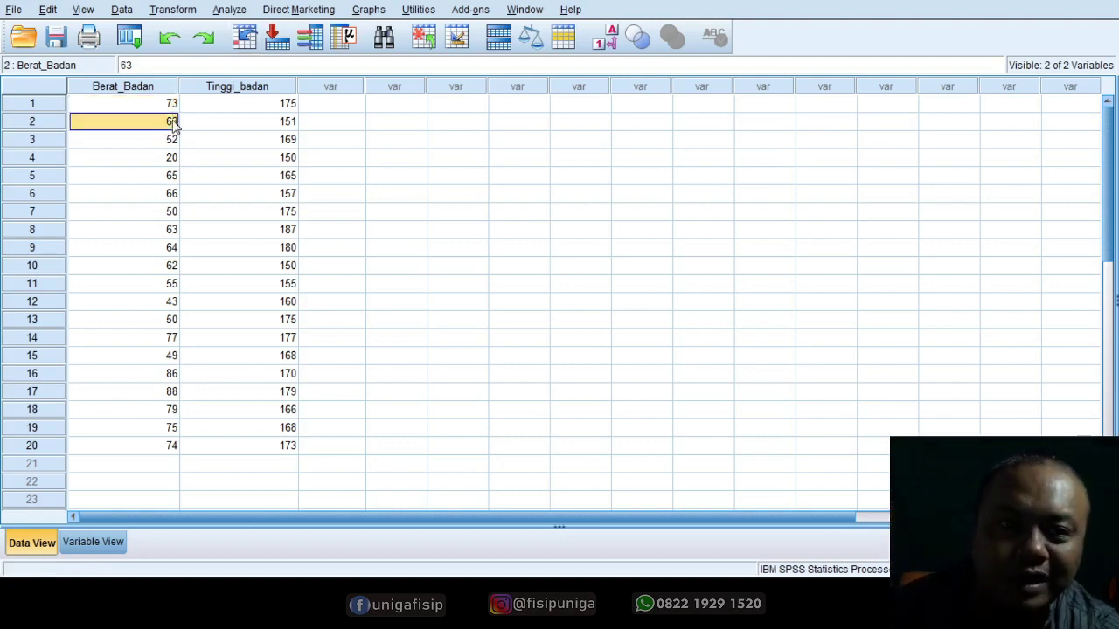
left_click(270, 128)
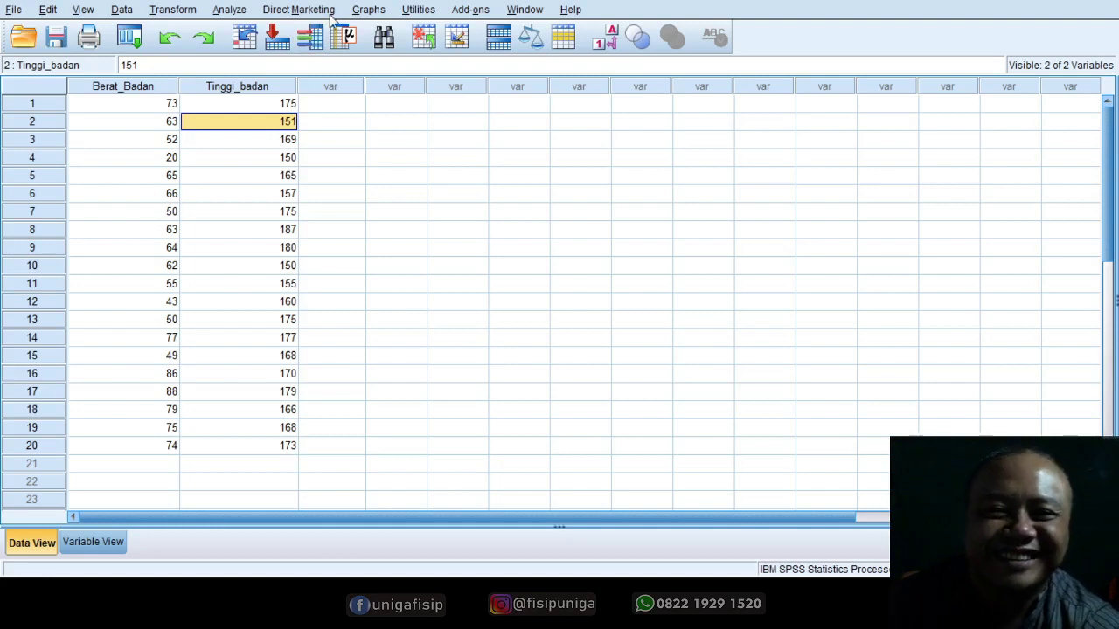
left_click(273, 176)
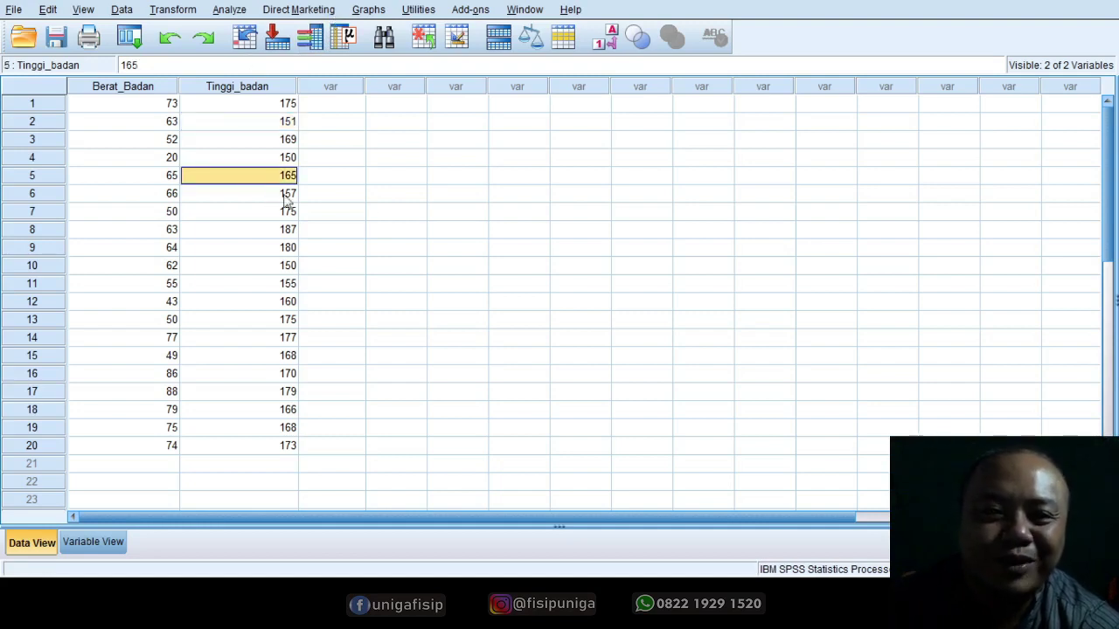
left_click(453, 231)
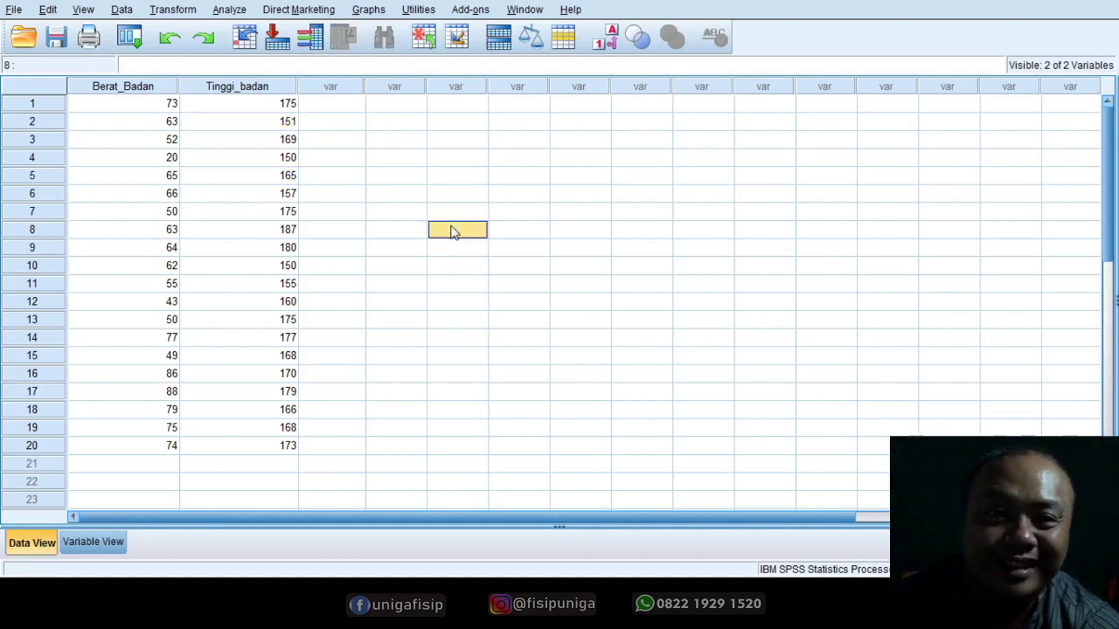
Step: Open the Frequencies procedure among the descriptive statistics analyses
left_click(231, 10)
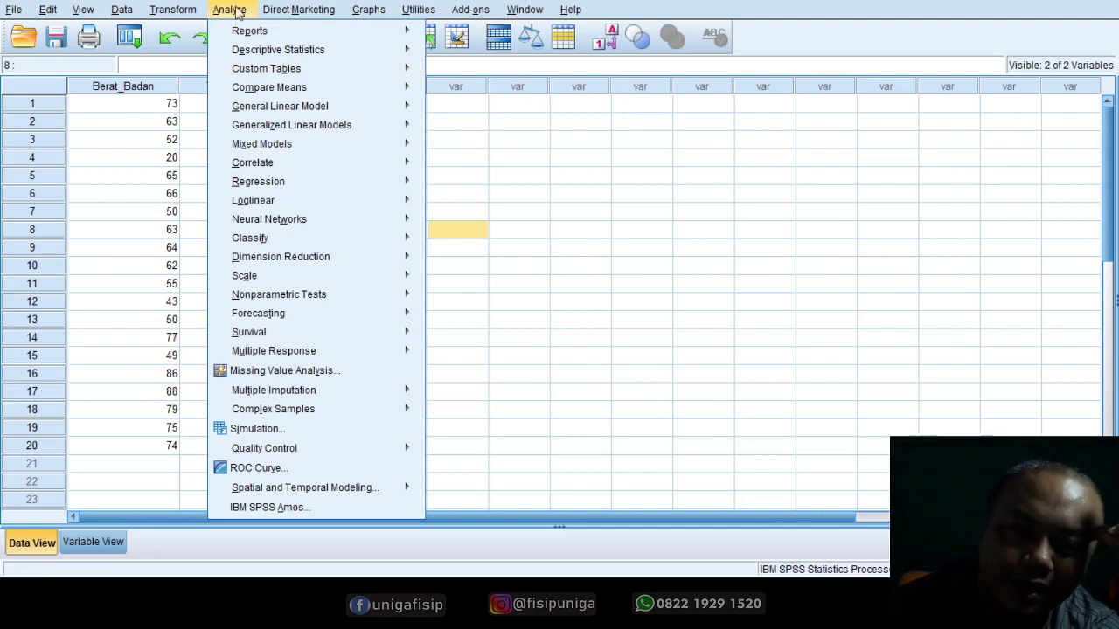
left_click(230, 10)
left_click(230, 9)
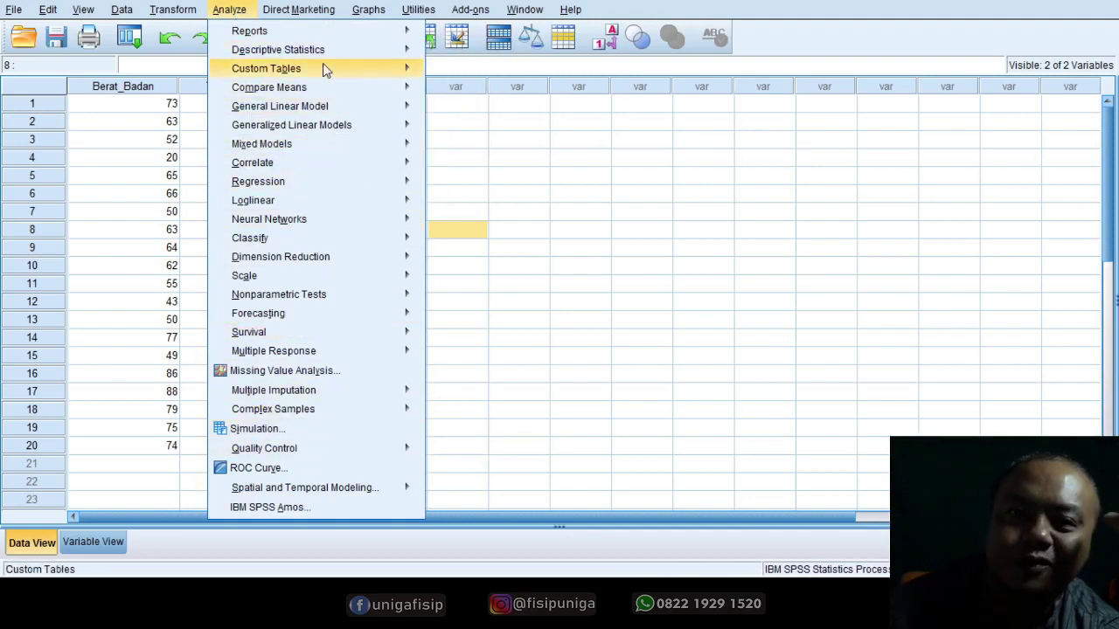
mouse_move(362, 49)
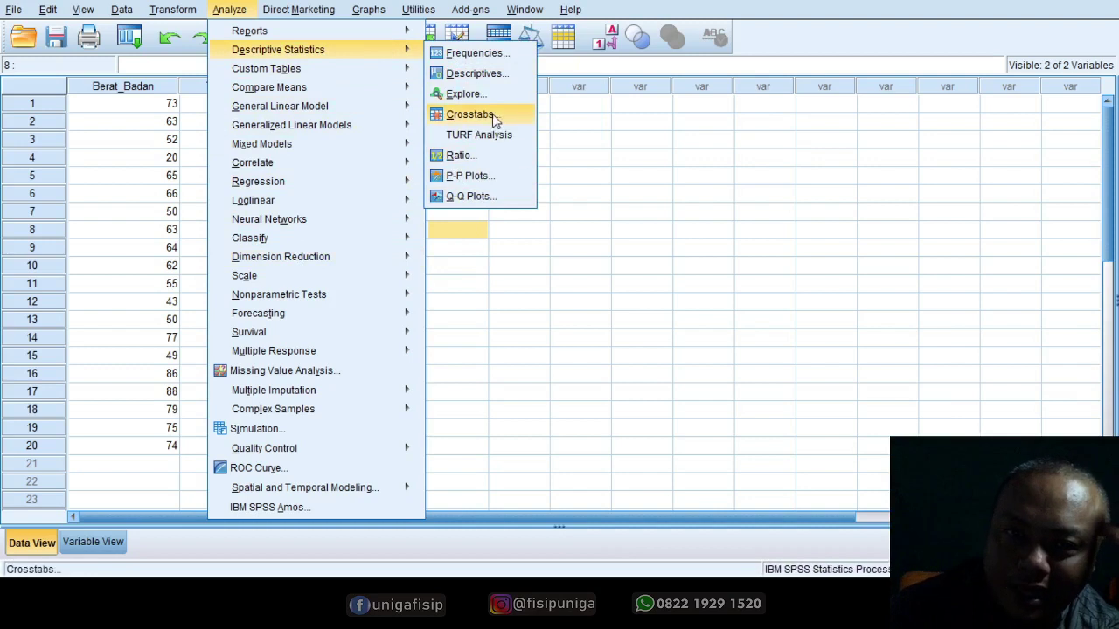
left_click(479, 53)
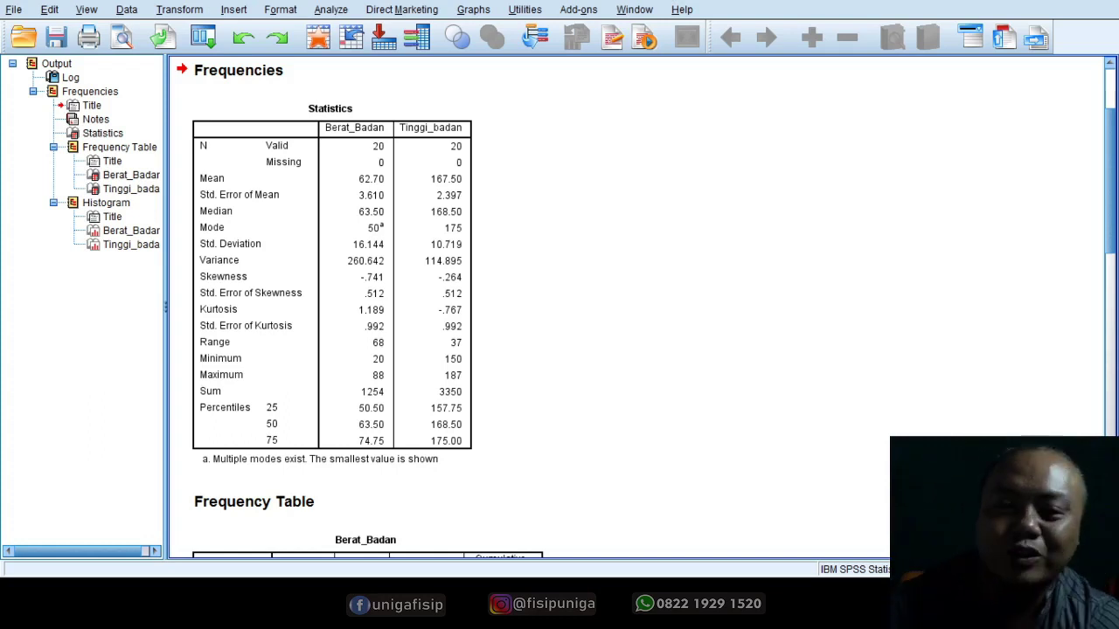
Step: Examine the mean, standard error of mean, median and mode of both variables in the Frequencies Statistics table
scroll(858, 407, "up", 3)
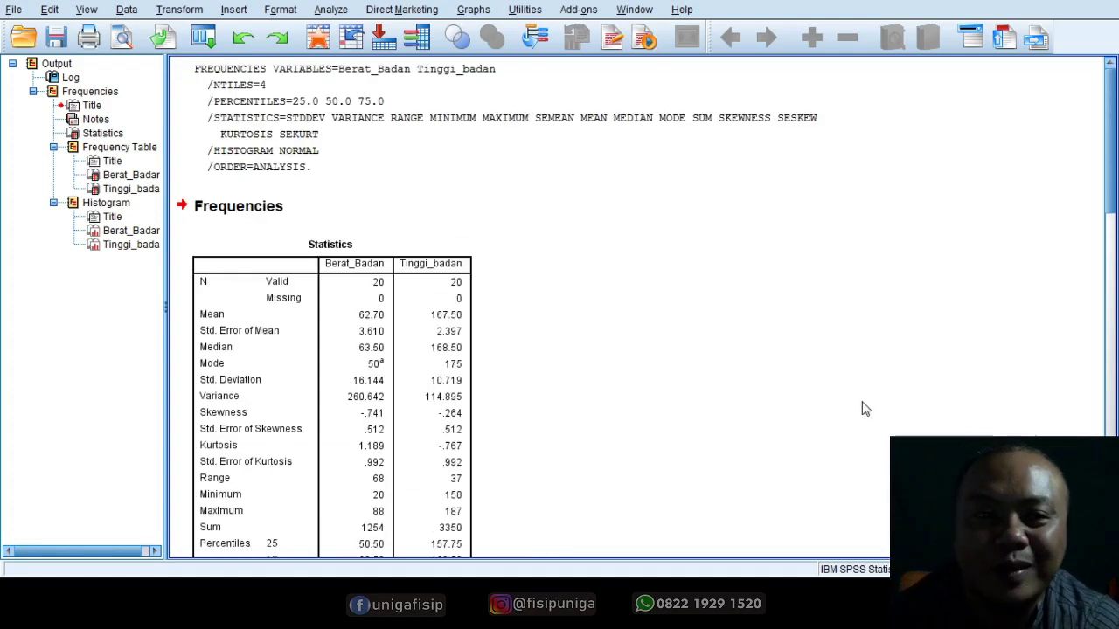
scroll(857, 406, "down", 6)
scroll(849, 407, "up", 6)
scroll(845, 407, "down", 2)
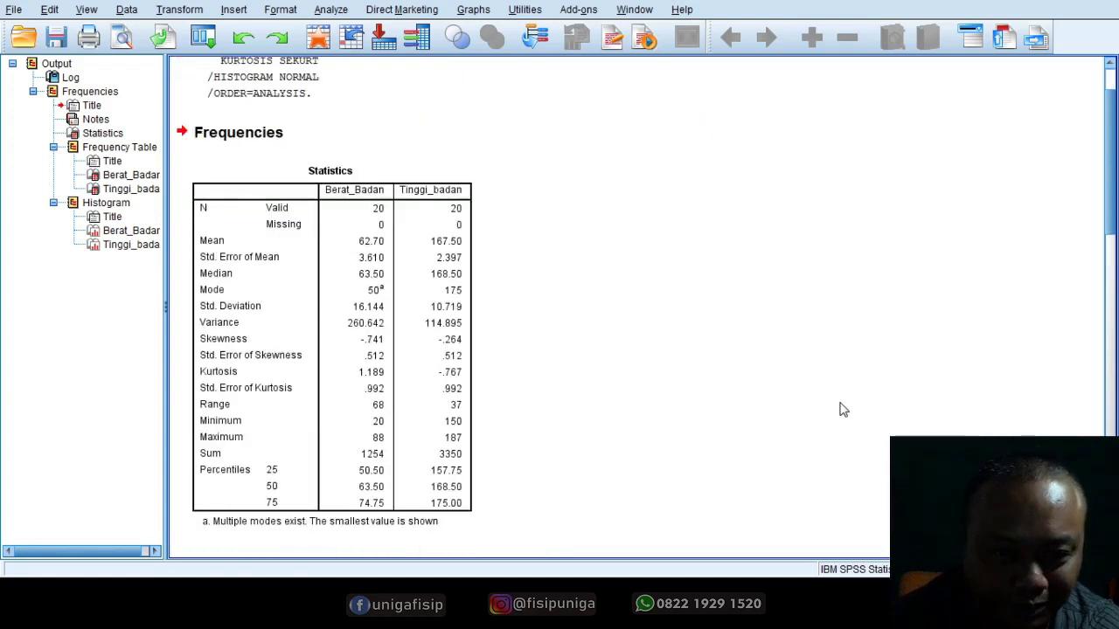
left_click(293, 288)
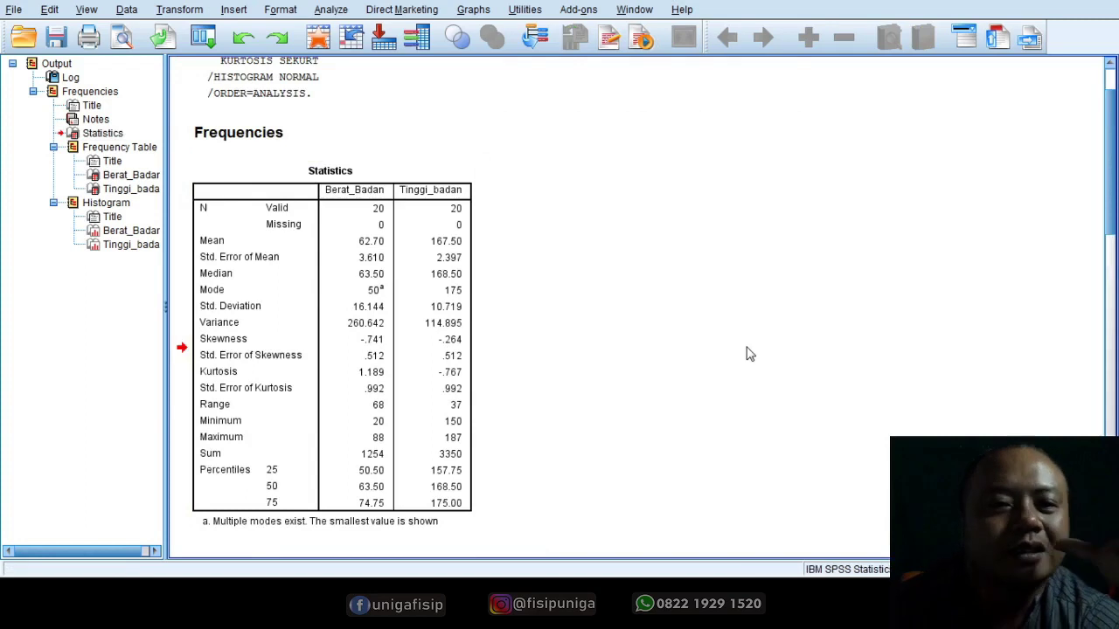
left_click(416, 244)
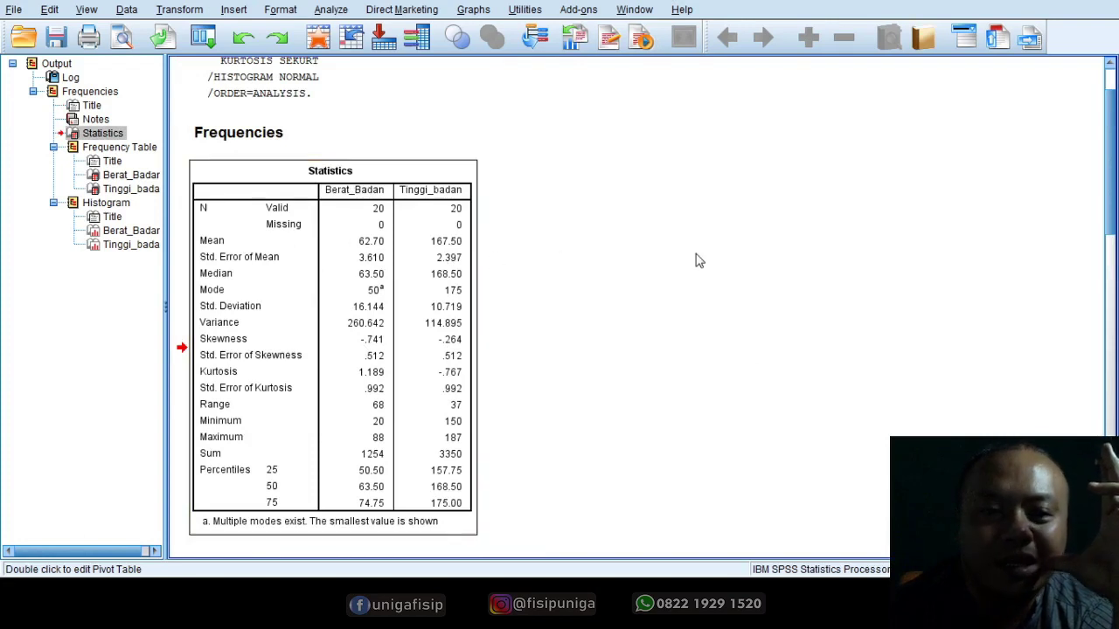
left_click(240, 247)
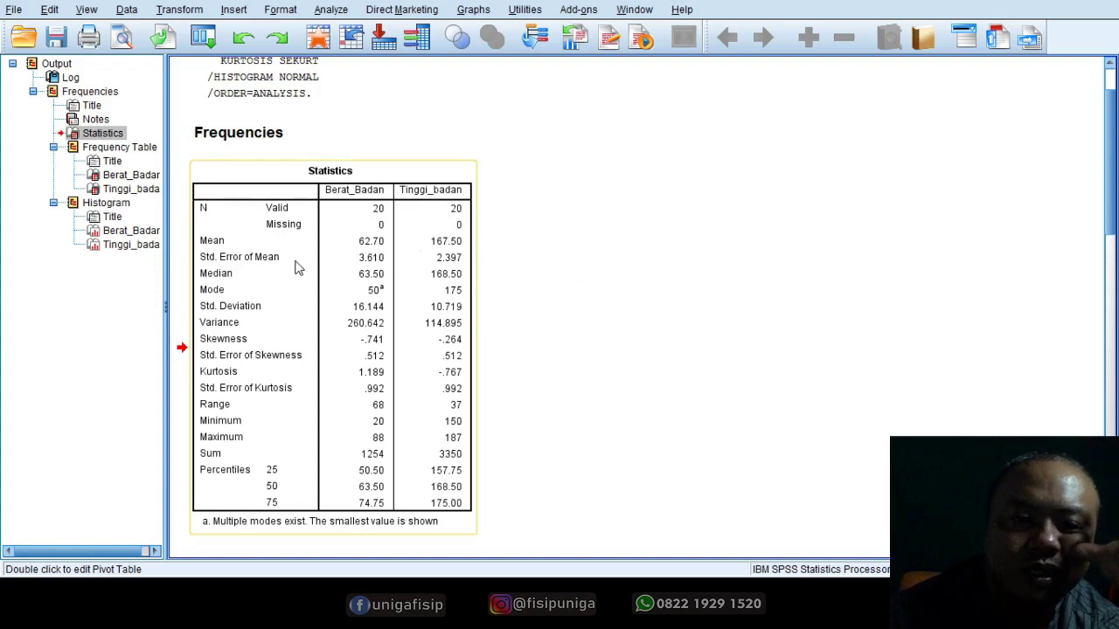
left_click(569, 262)
left_click(416, 273)
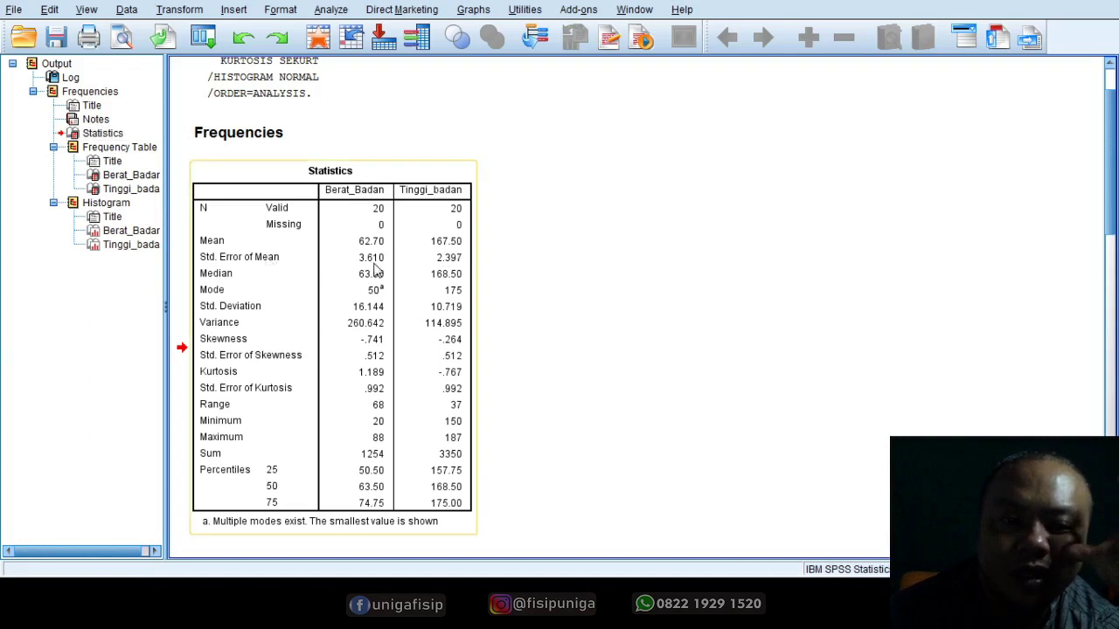
left_click(375, 272)
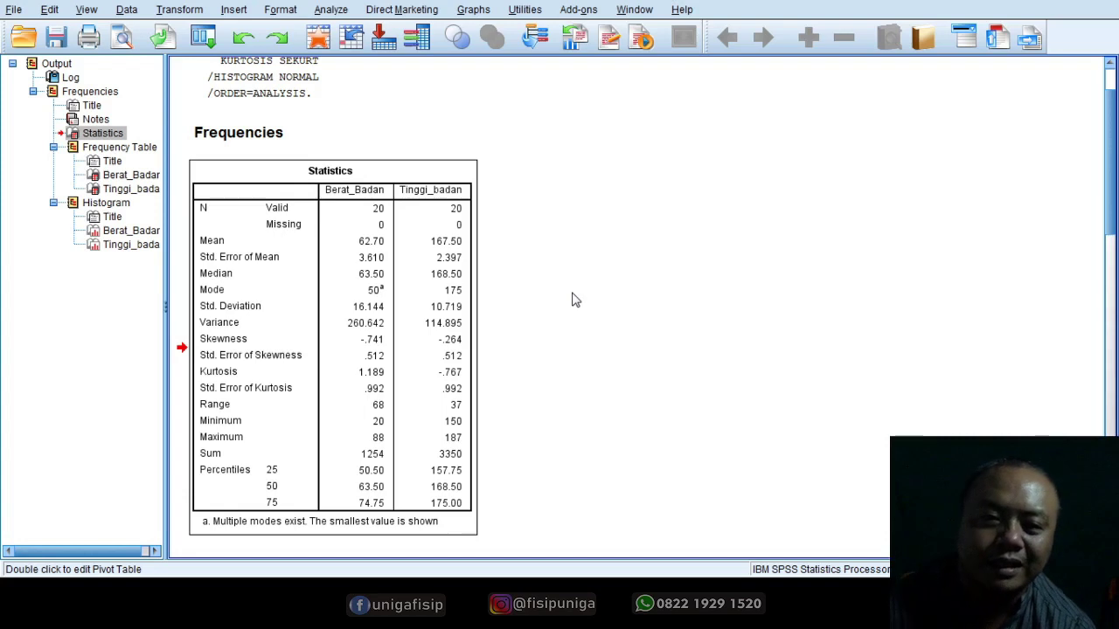
left_click(449, 229)
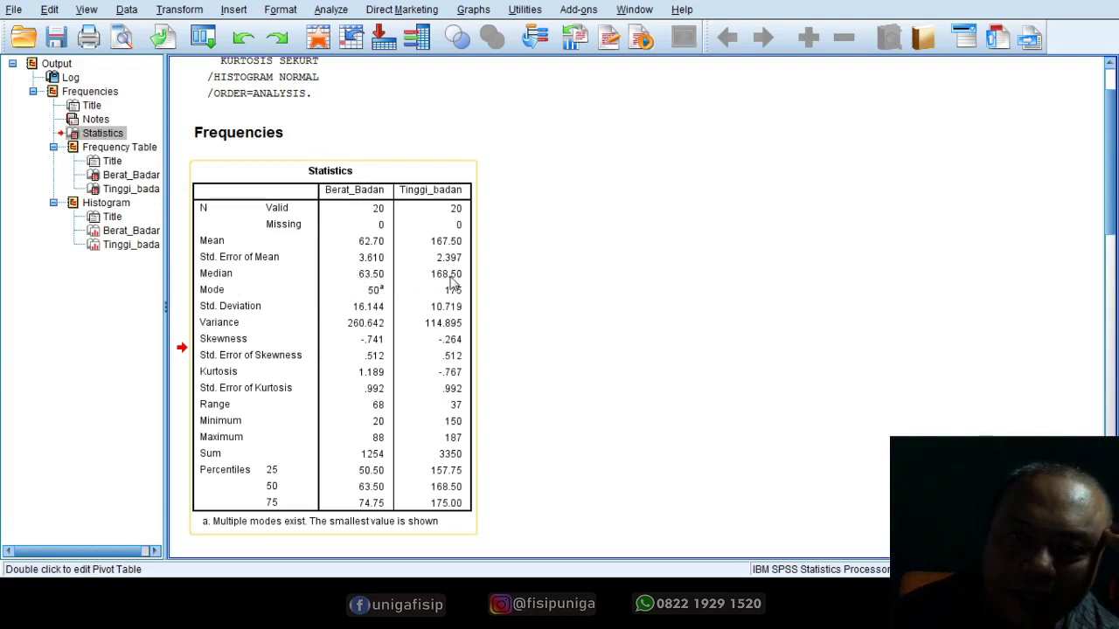
left_click(212, 293)
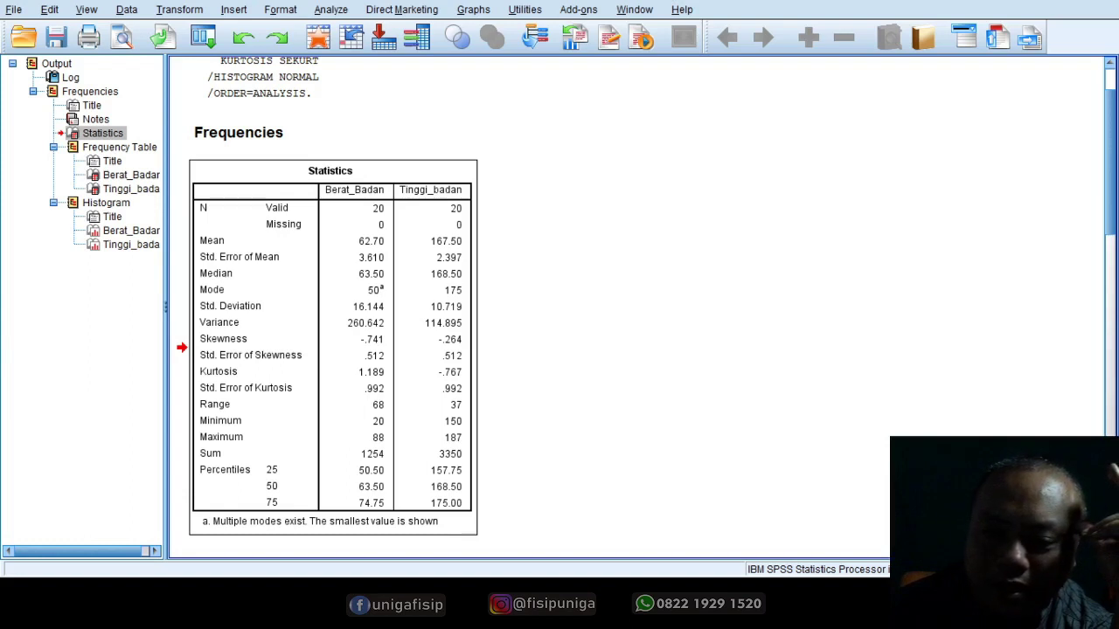
Step: Examine the skewness and kurtosis of both variables, with their standard errors, in the Statistics table
left_click(399, 352)
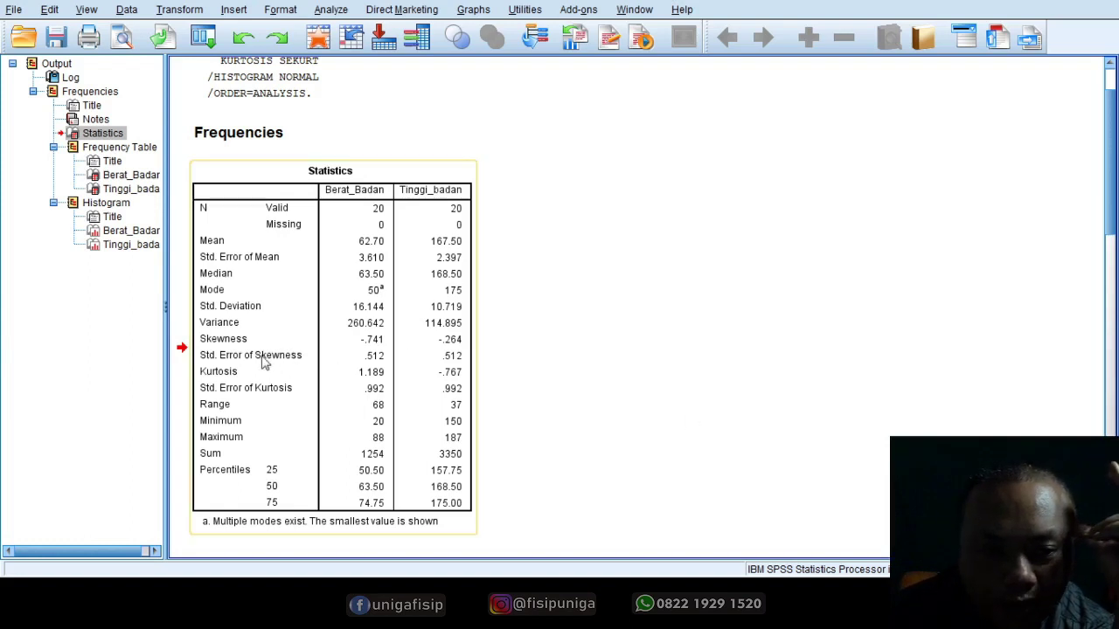
double_click(388, 343)
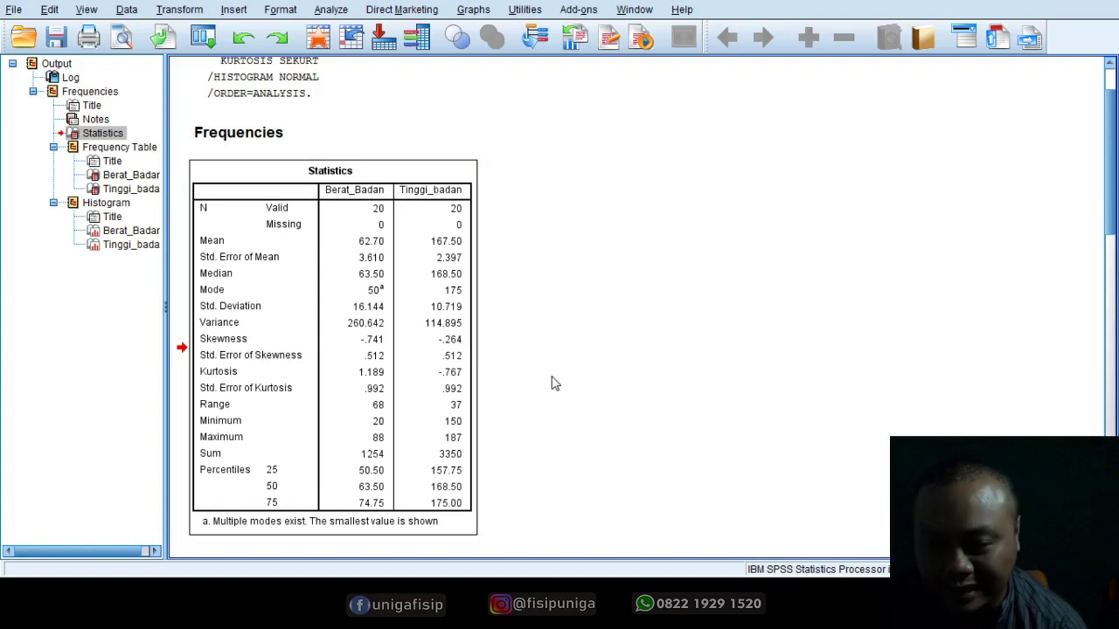
left_click(364, 385)
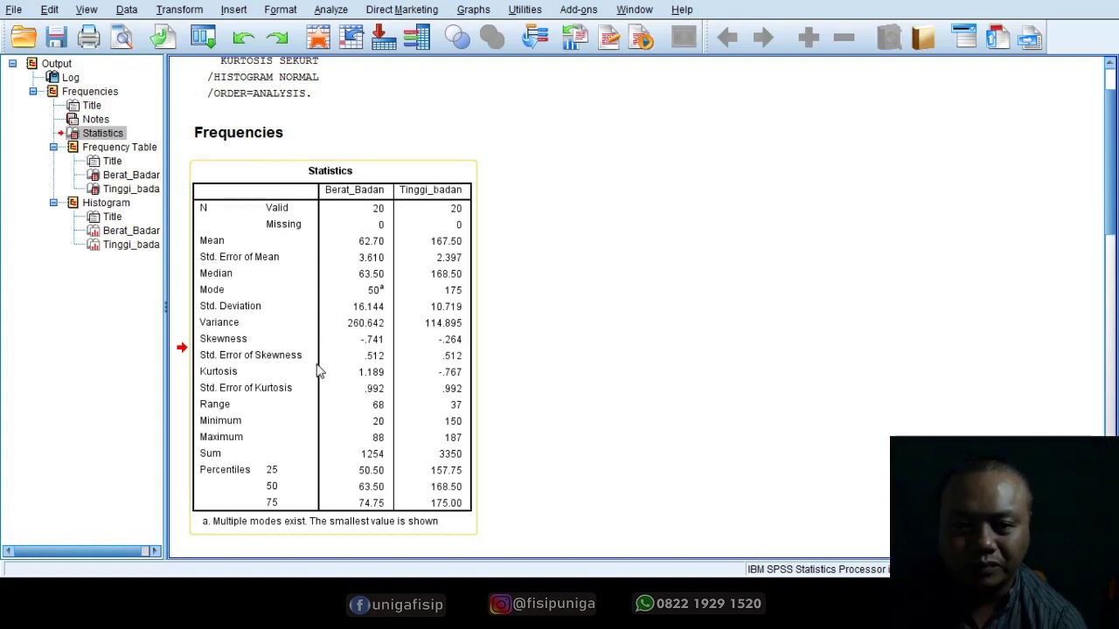
left_click(753, 344)
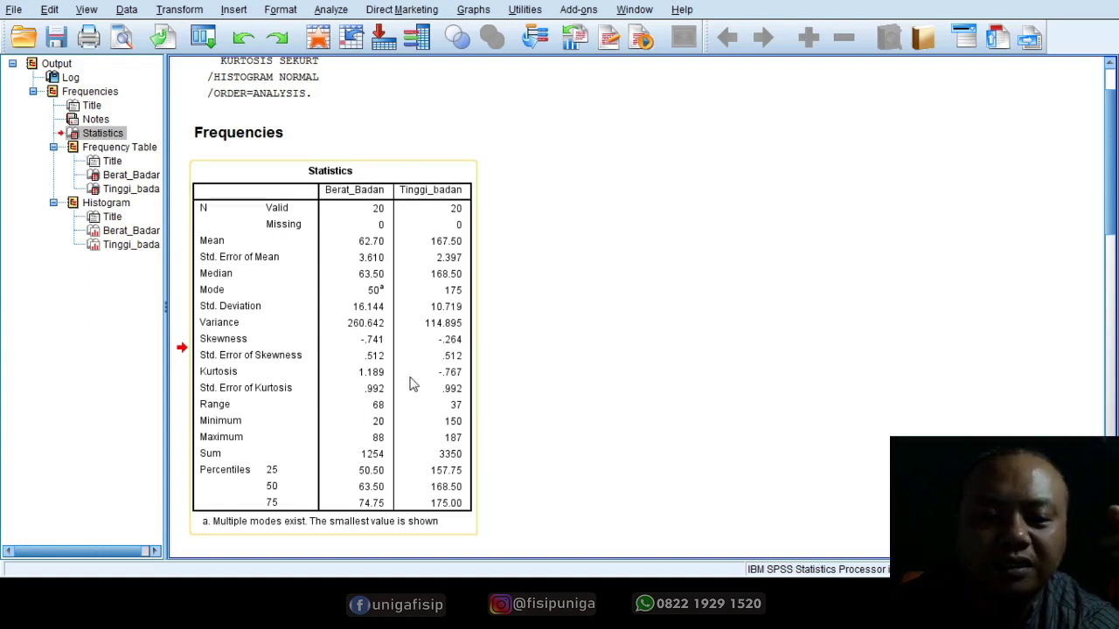
Step: Examine the range, minimum and maximum of Berat_Badan and Tinggi_badan in the Frequencies Statistics table
left_click(377, 408)
left_click(584, 413)
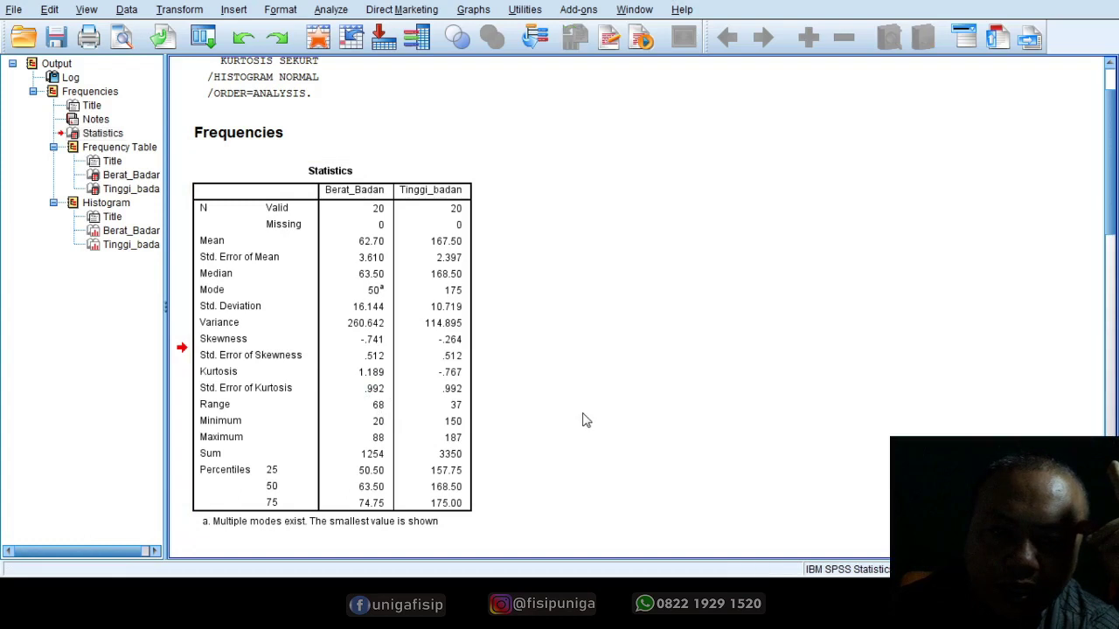
left_click(380, 409)
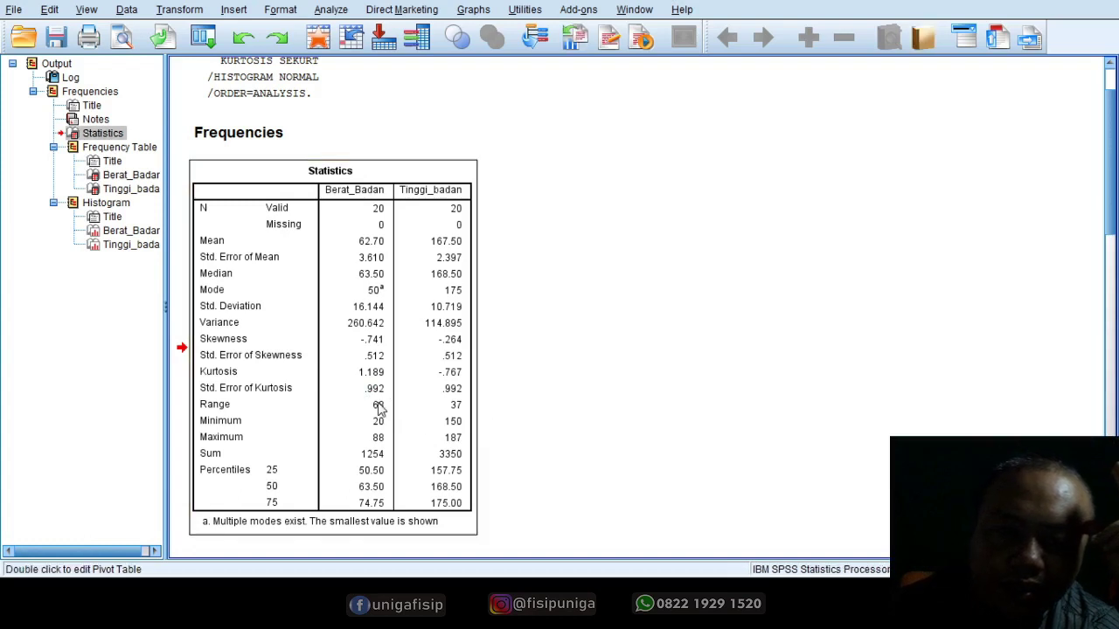
left_click(610, 421)
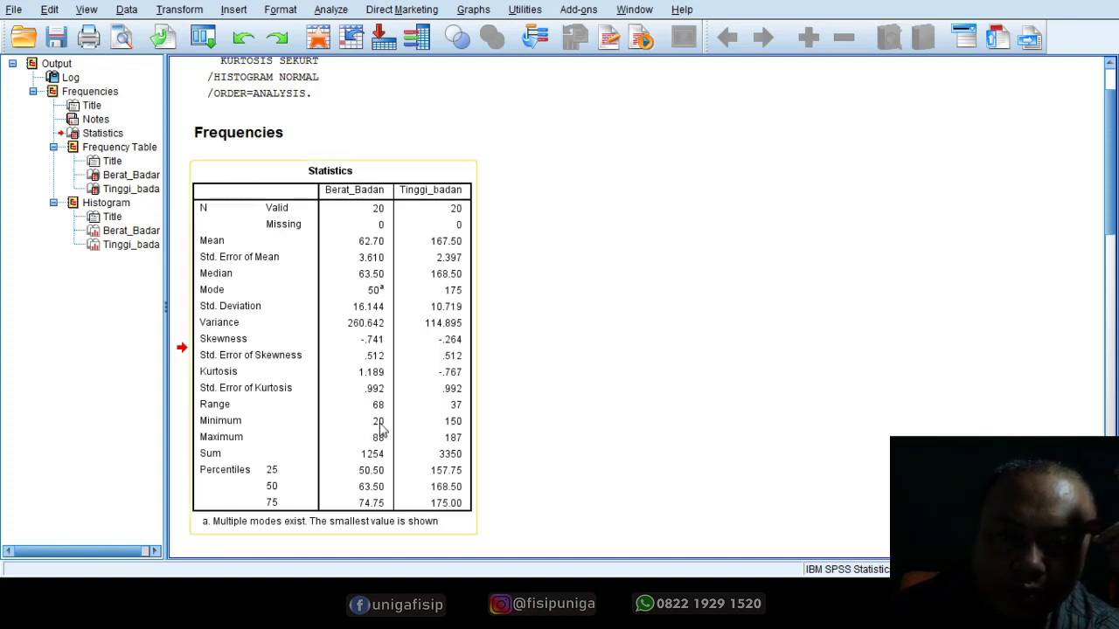
left_click(379, 435)
left_click(384, 440)
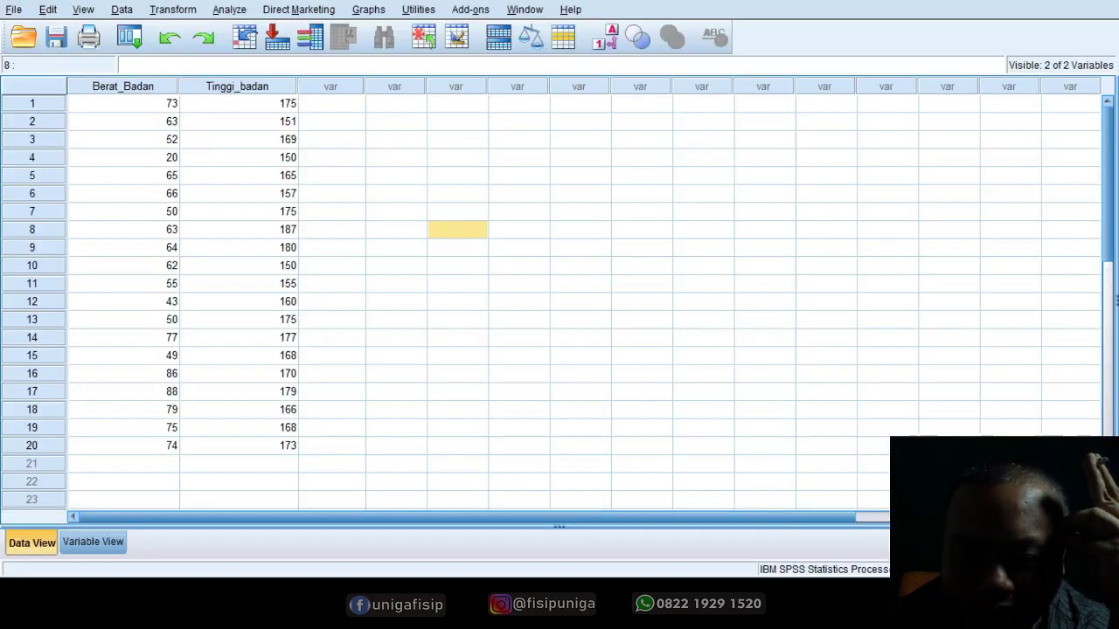
Step: Return to the data values and check the Tinggi_badan entry of case 8 and both variables' entries of case 4
left_click(203, 231)
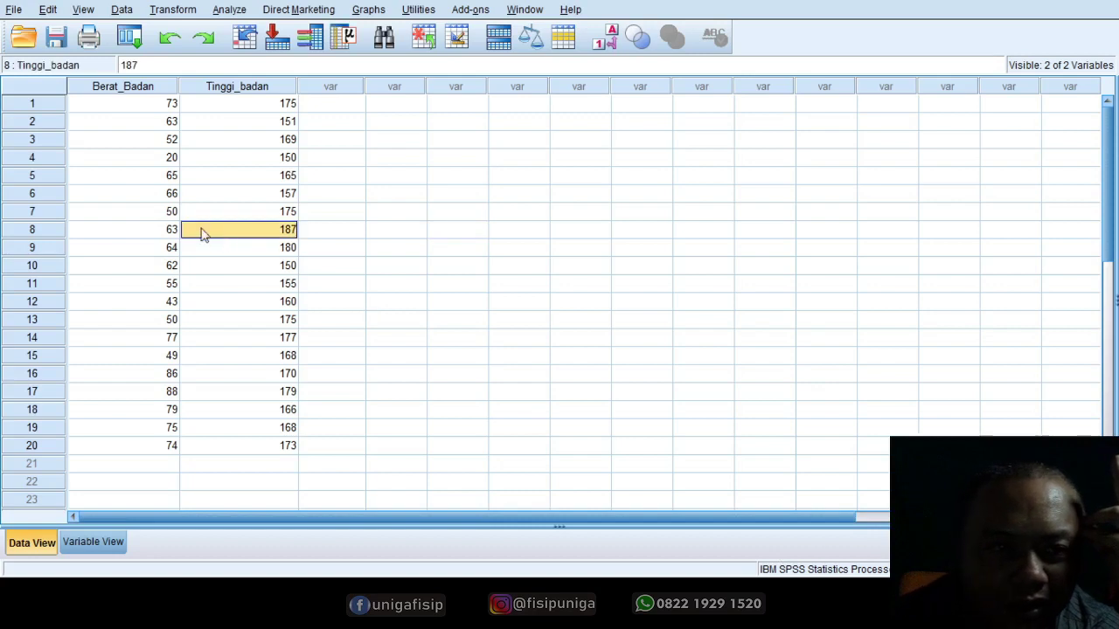
left_click(171, 161)
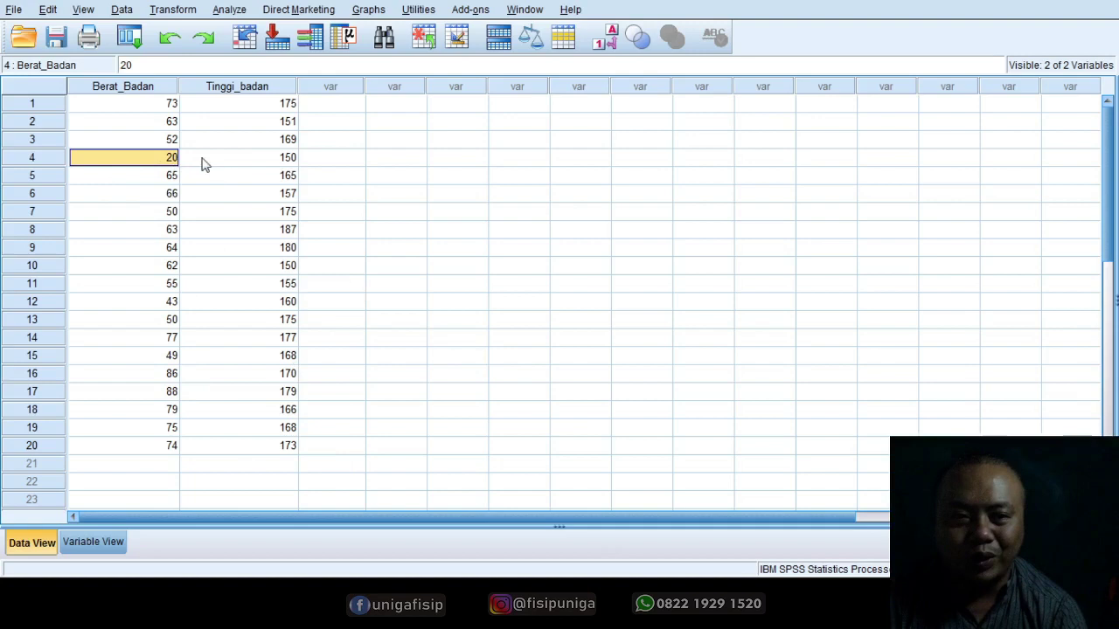
left_click(282, 159)
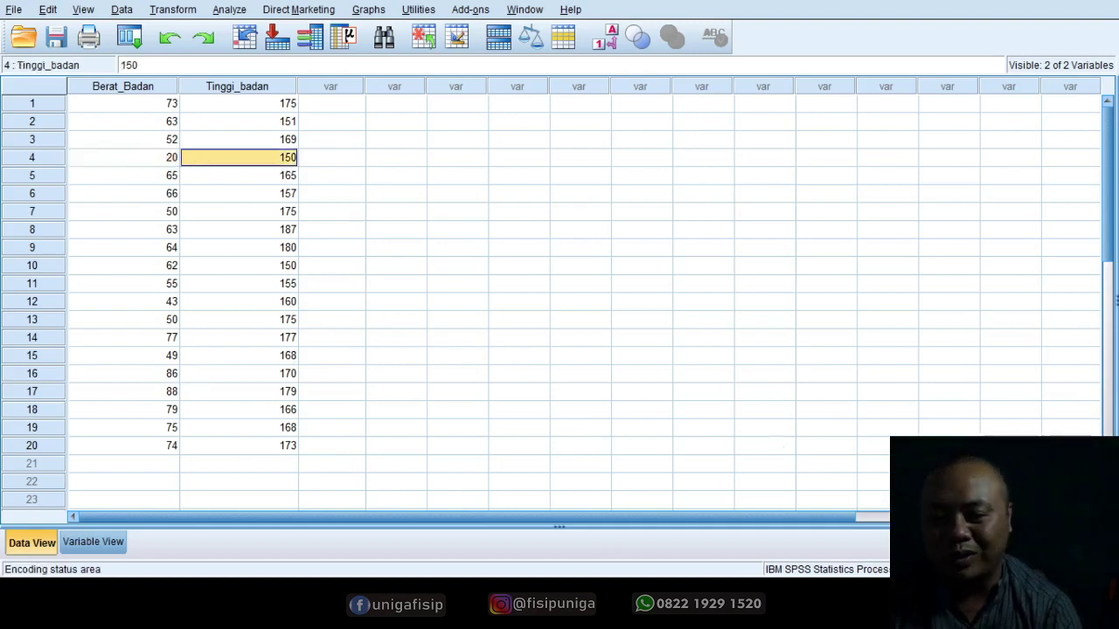